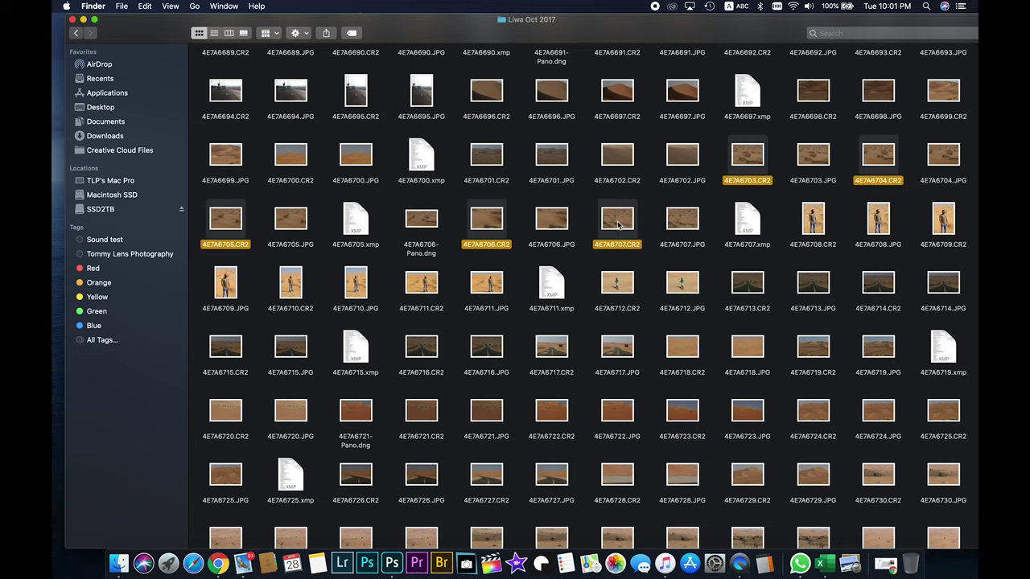
# Drag the five raw files, 4E7A6703.CR2 through 4E7A6707.CR2, from Finder onto Photoshop 2020 to open them
pyautogui.moveTo(619, 224); pyautogui.dragTo(391, 566)
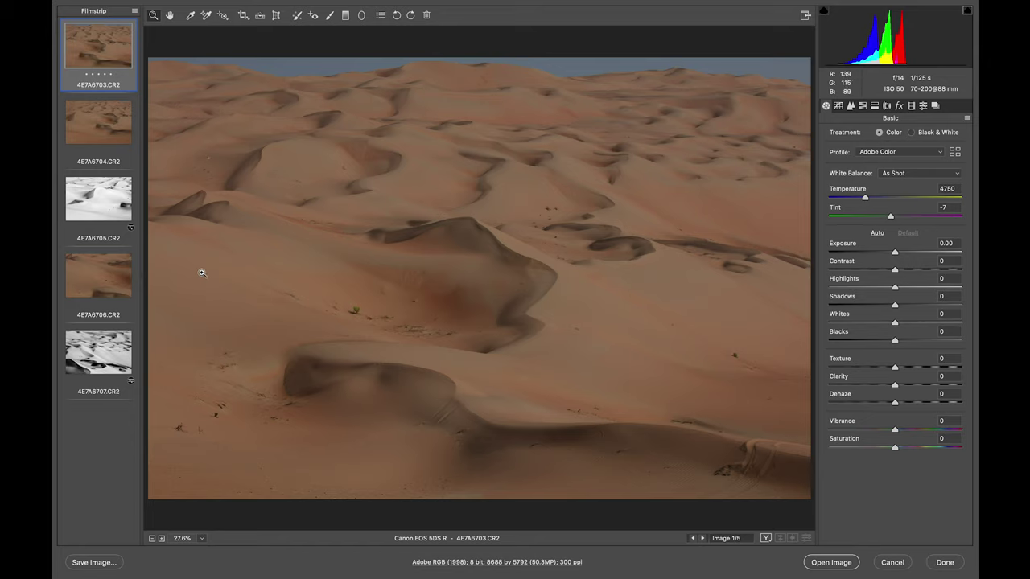
# Reset black-and-white shots 4E7A6705 and 4E7A6707 to default settings with the Adobe Color profile
pyautogui.click(100, 202)
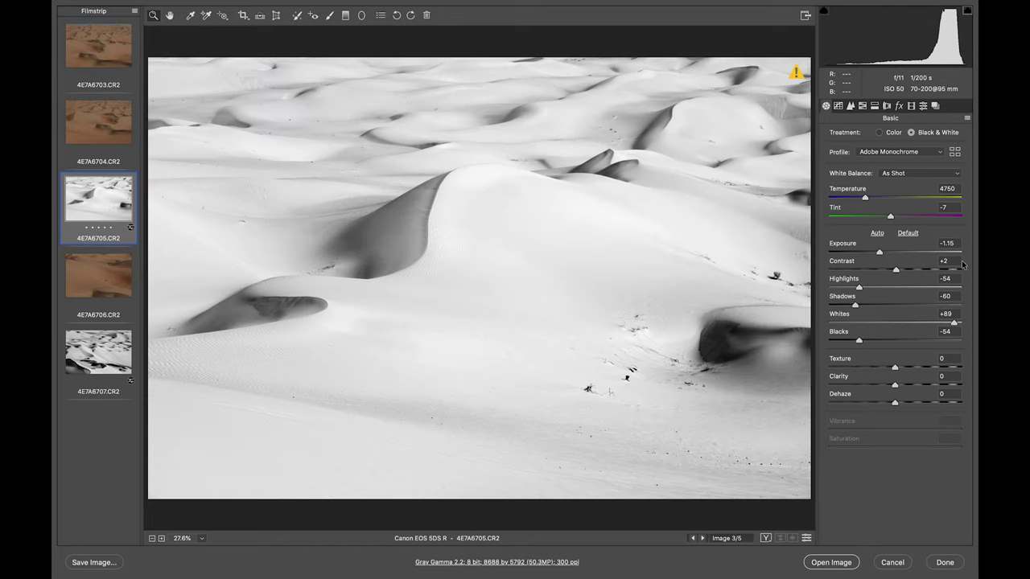
pyautogui.click(908, 233)
pyautogui.click(913, 153)
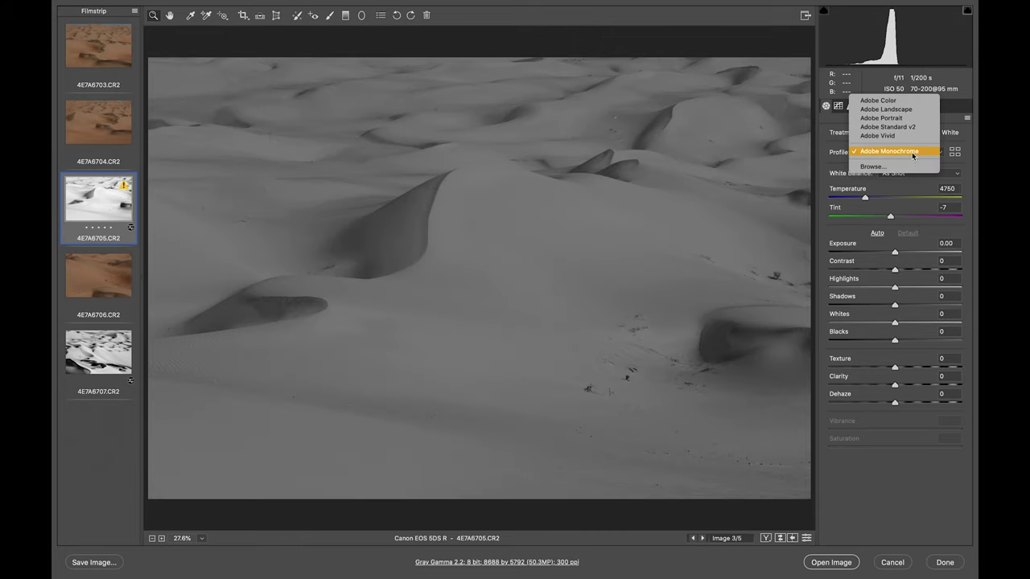
pyautogui.click(905, 100)
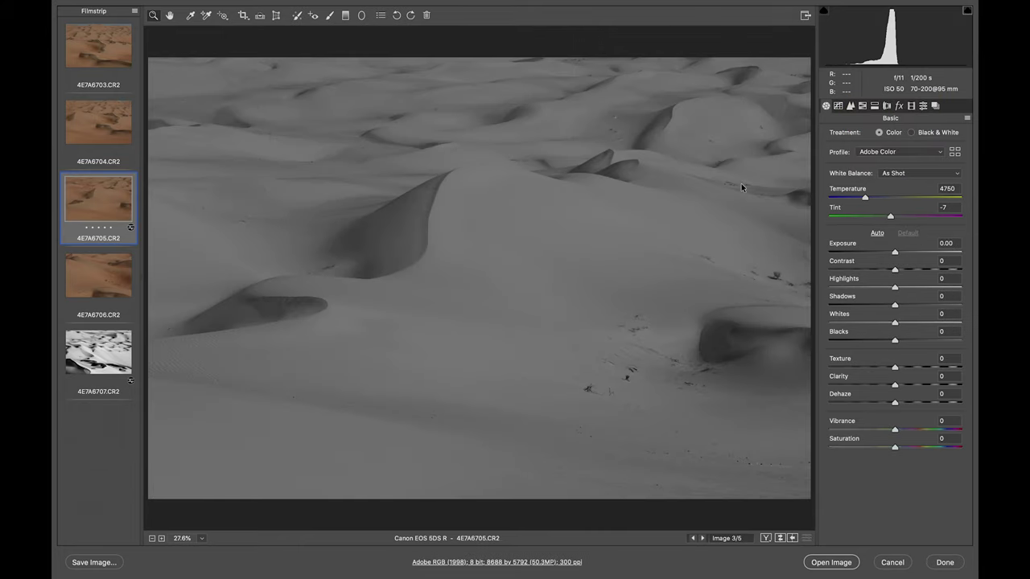
pyautogui.click(98, 352)
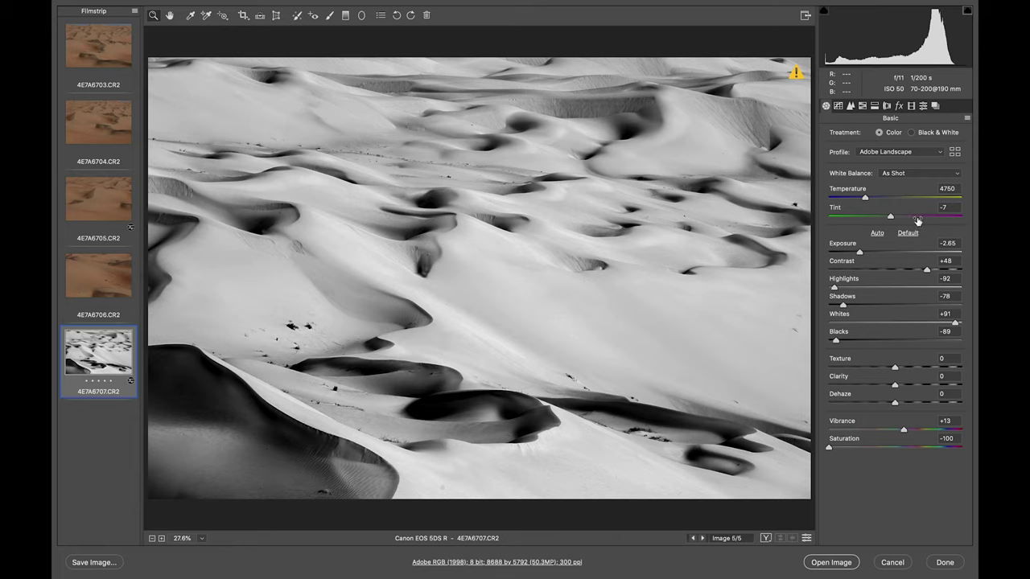
pyautogui.click(907, 232)
pyautogui.click(918, 149)
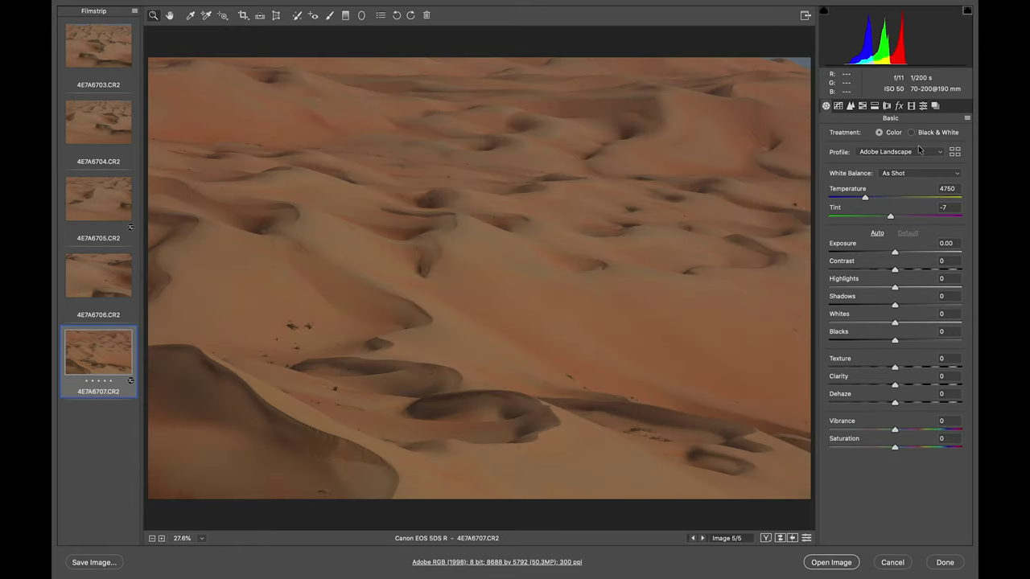
pyautogui.click(915, 139)
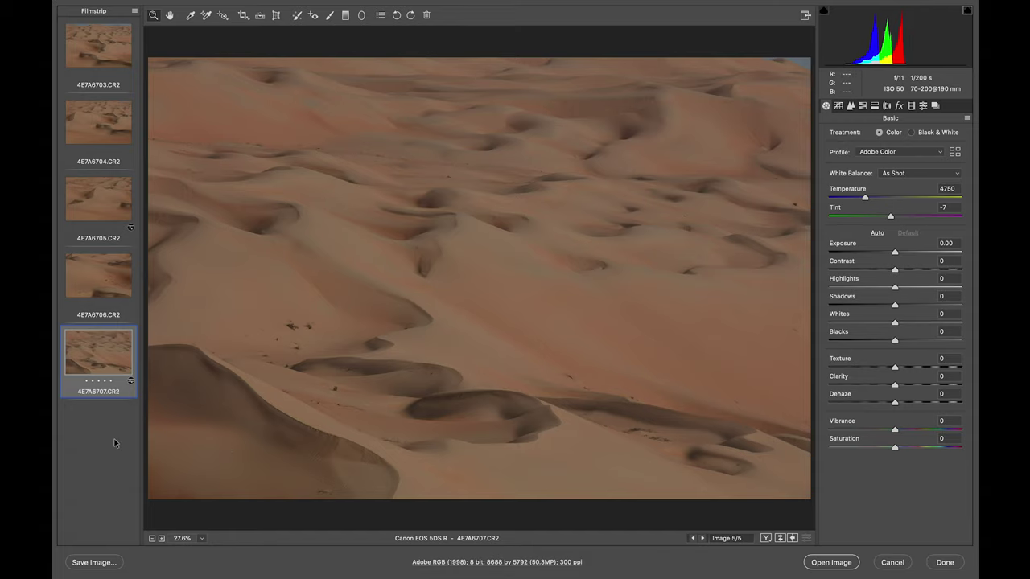
# Review shots 4E7A6703 through 4E7A6707, then select all five
pyautogui.click(110, 64)
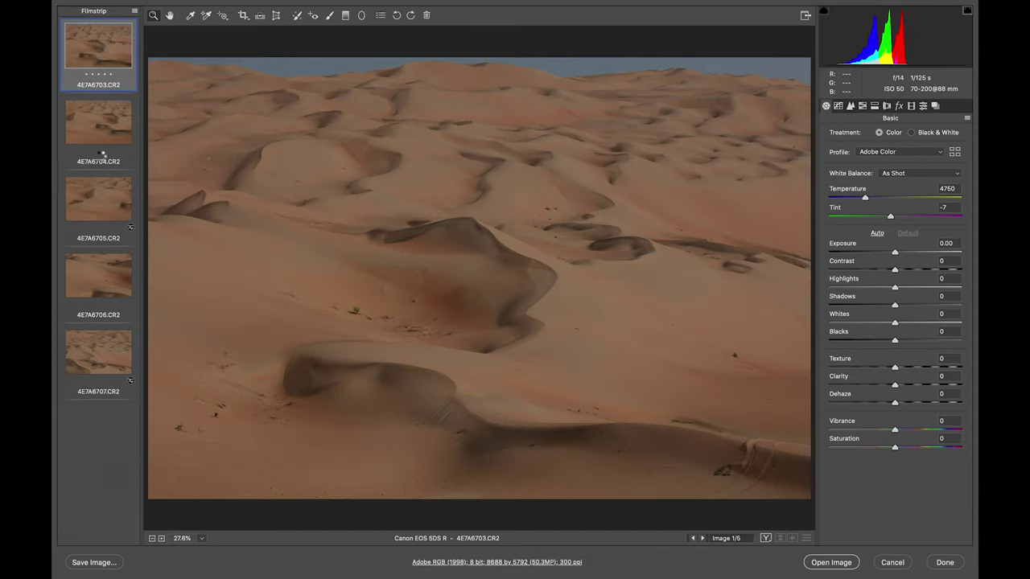
pyautogui.click(99, 122)
pyautogui.click(98, 198)
pyautogui.click(98, 275)
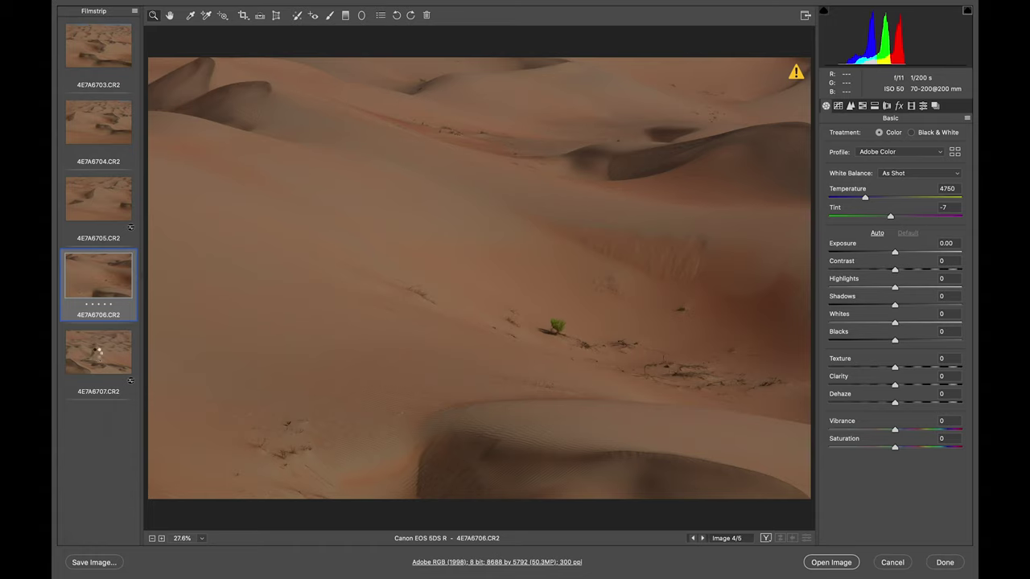
pyautogui.click(98, 350)
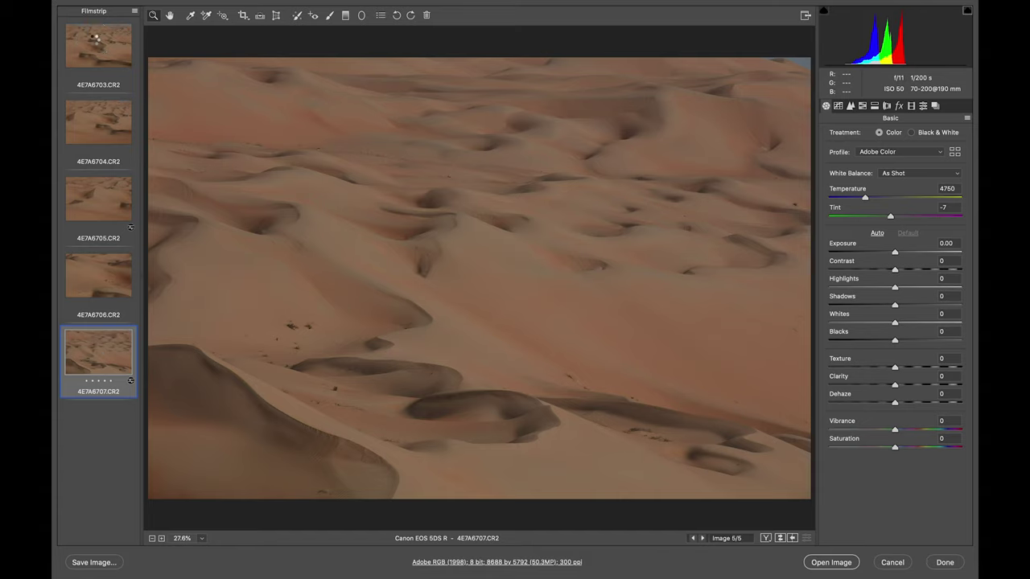
pyautogui.click(95, 38)
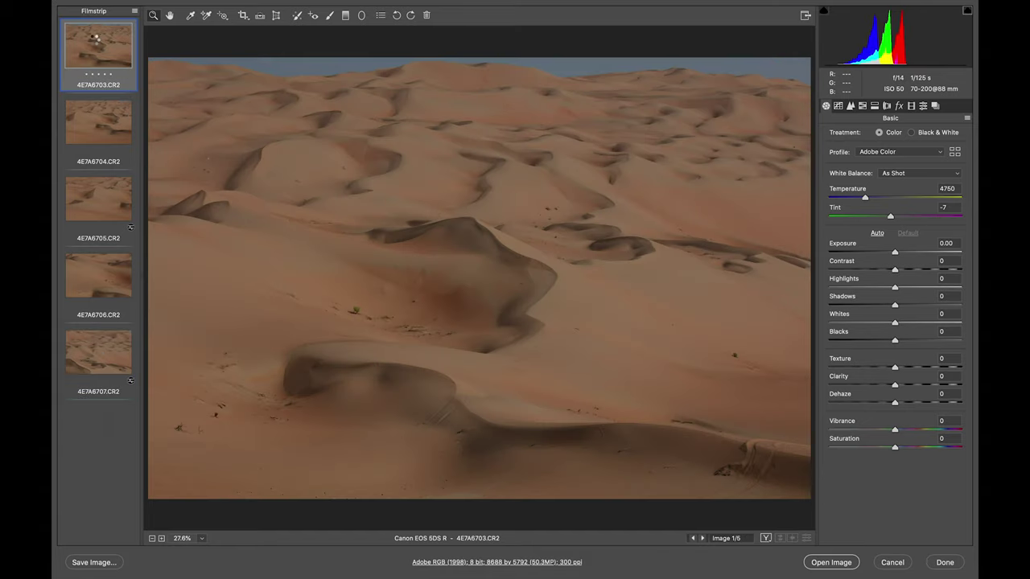
pyautogui.hotkey('ctrl', 'a')
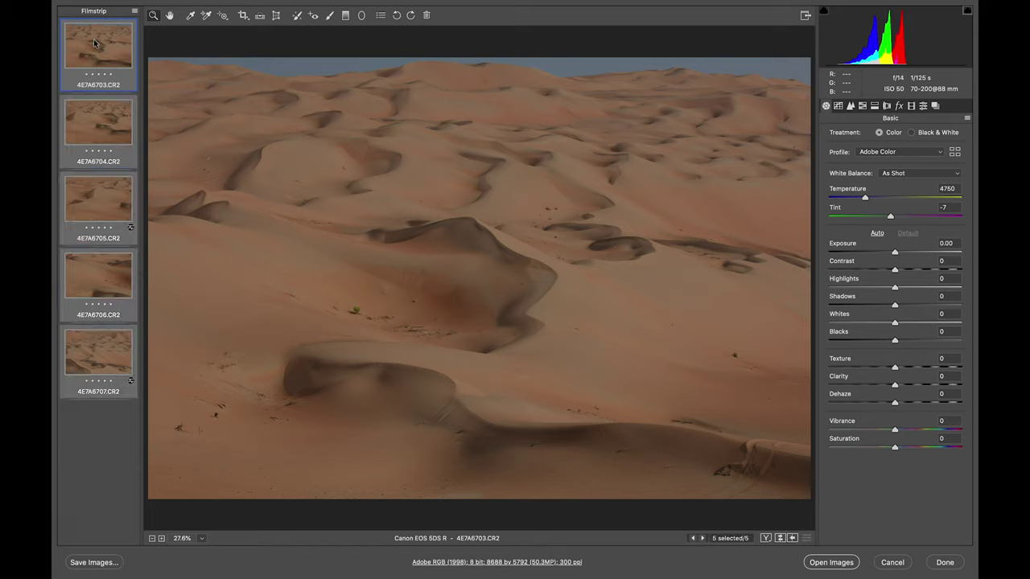
# Merge all five shots to an HDR panorama preview, accepting a regular non-HDR panorama merge
pyautogui.click(135, 13)
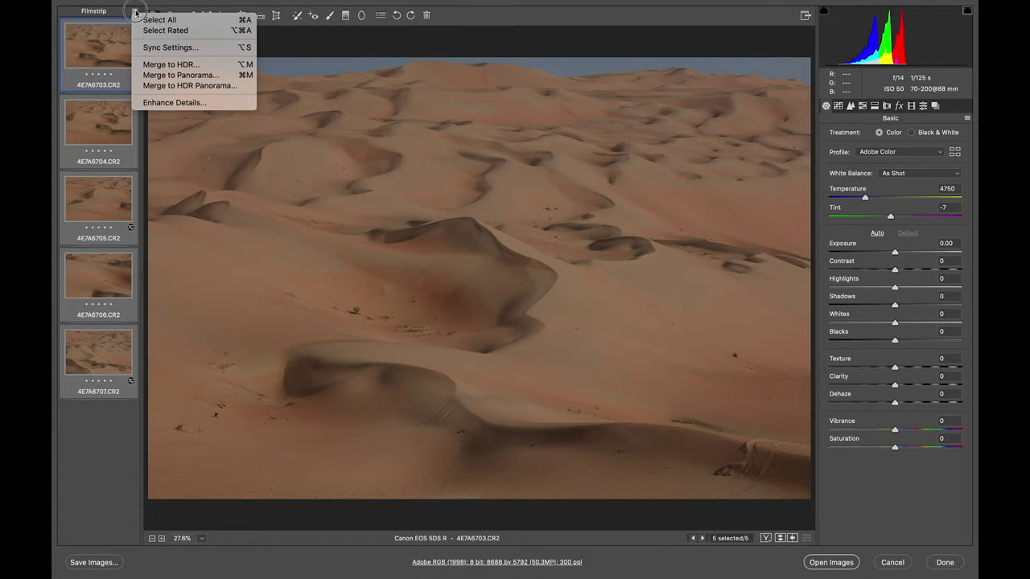
pyautogui.click(234, 88)
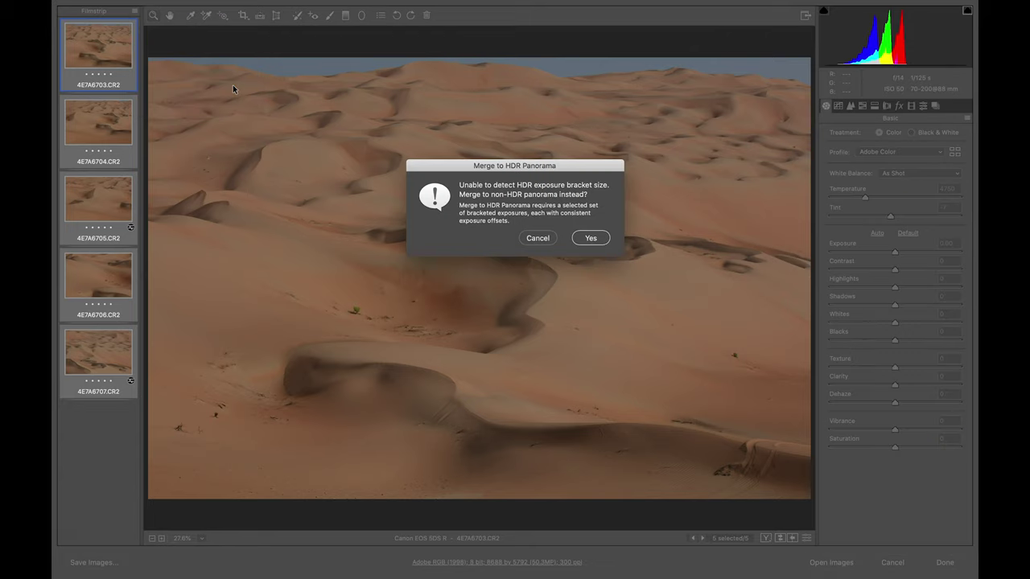
pyautogui.click(583, 238)
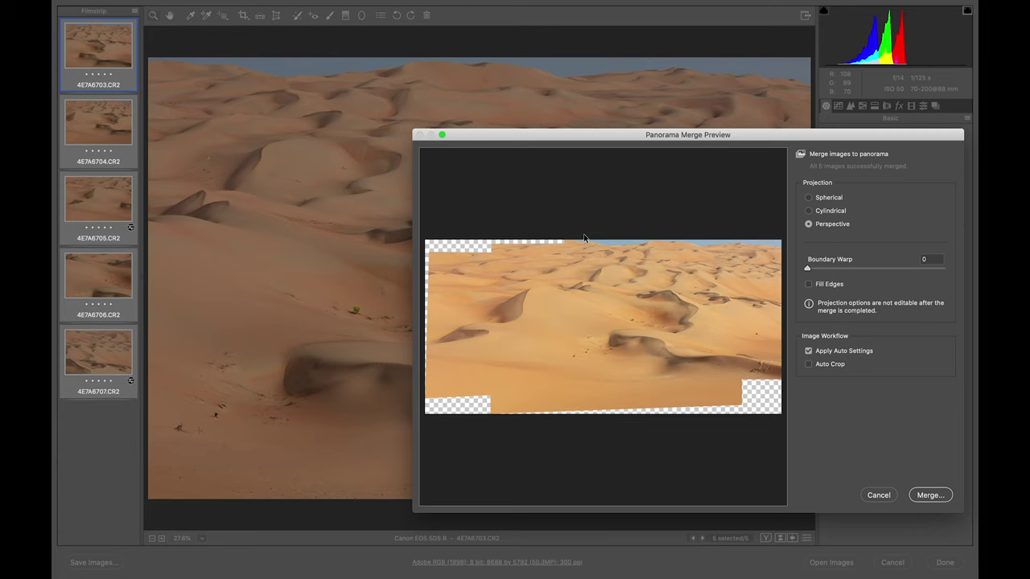
# Enable Fill Edges in the panorama preview and switch the projection to Spherical
pyautogui.moveTo(706, 133); pyautogui.dragTo(531, 118)
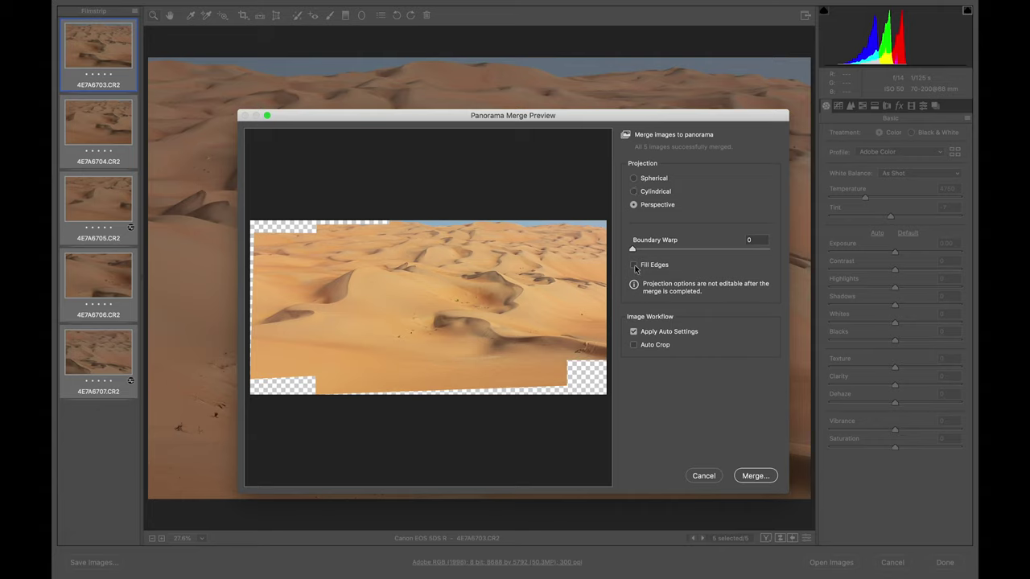
pyautogui.click(634, 266)
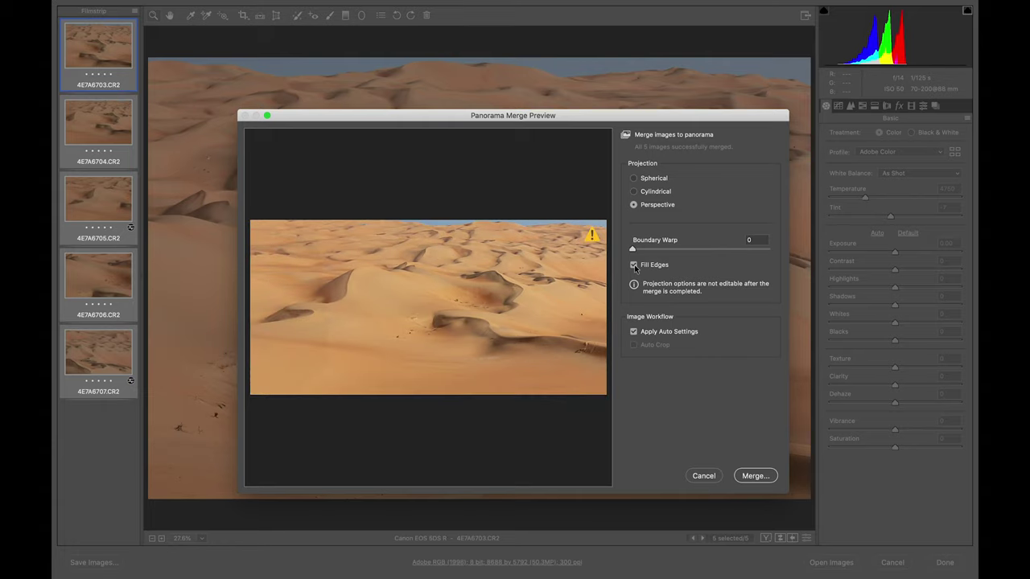
pyautogui.click(634, 265)
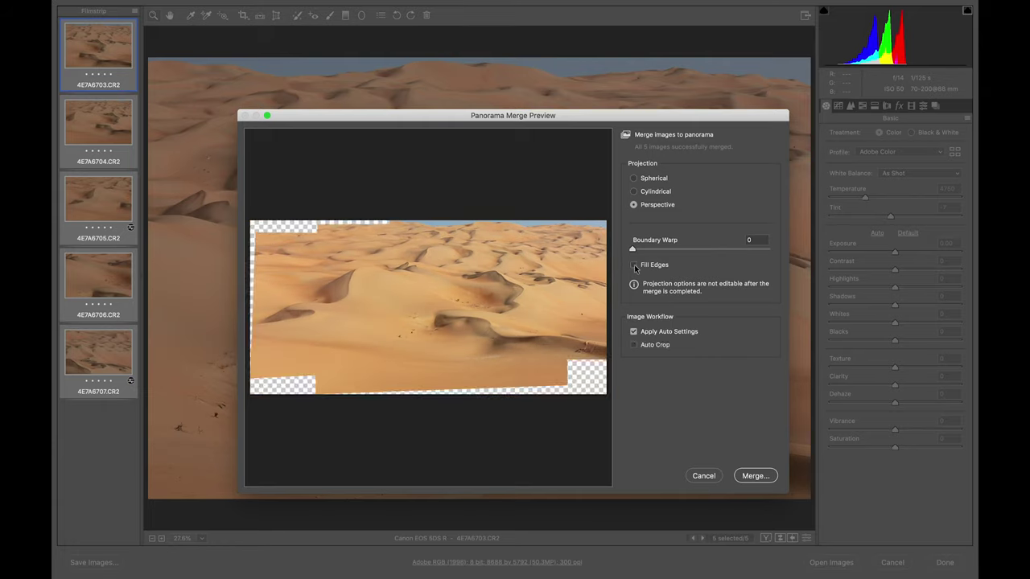
pyautogui.click(634, 266)
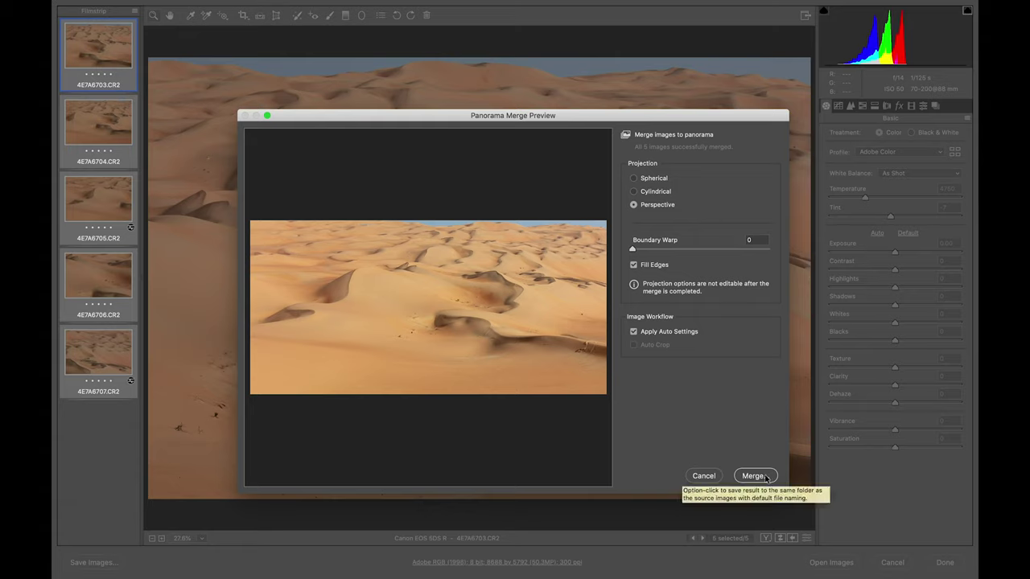
pyautogui.click(634, 179)
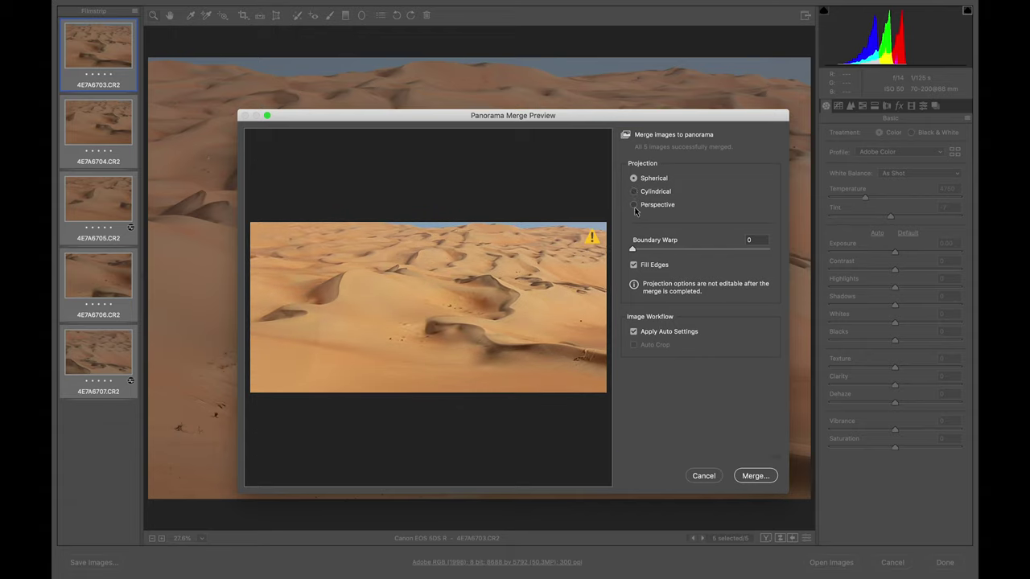
# Return to Perspective projection, compare with and without Apply Auto Settings, keep it on, and merge
pyautogui.click(634, 205)
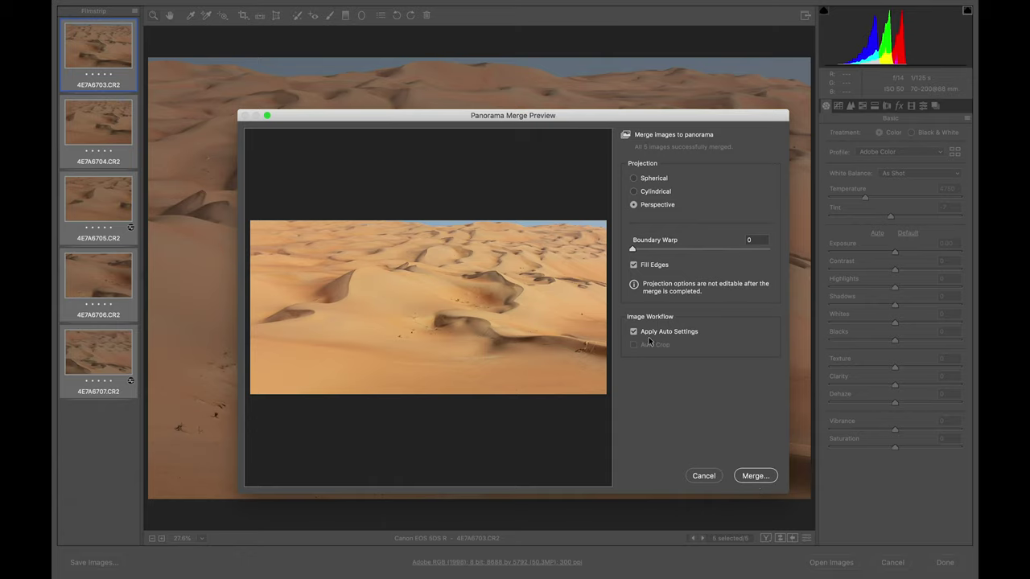
pyautogui.click(680, 337)
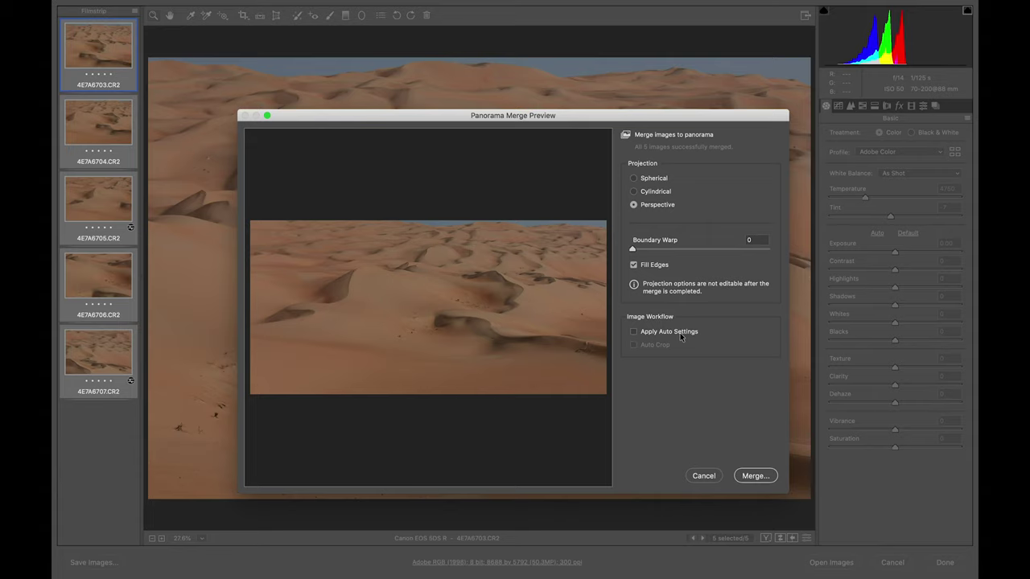
pyautogui.click(681, 337)
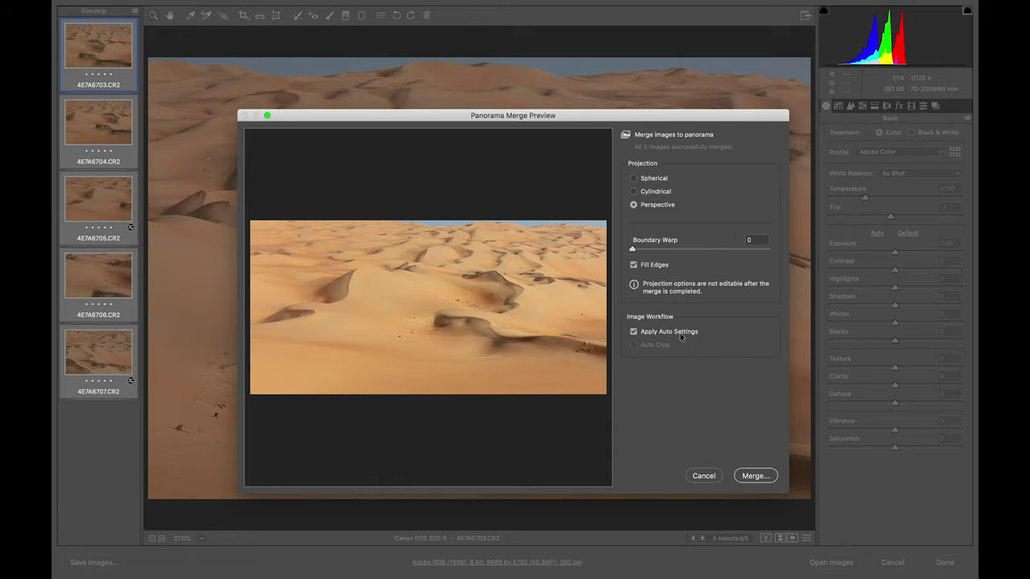
pyautogui.click(681, 337)
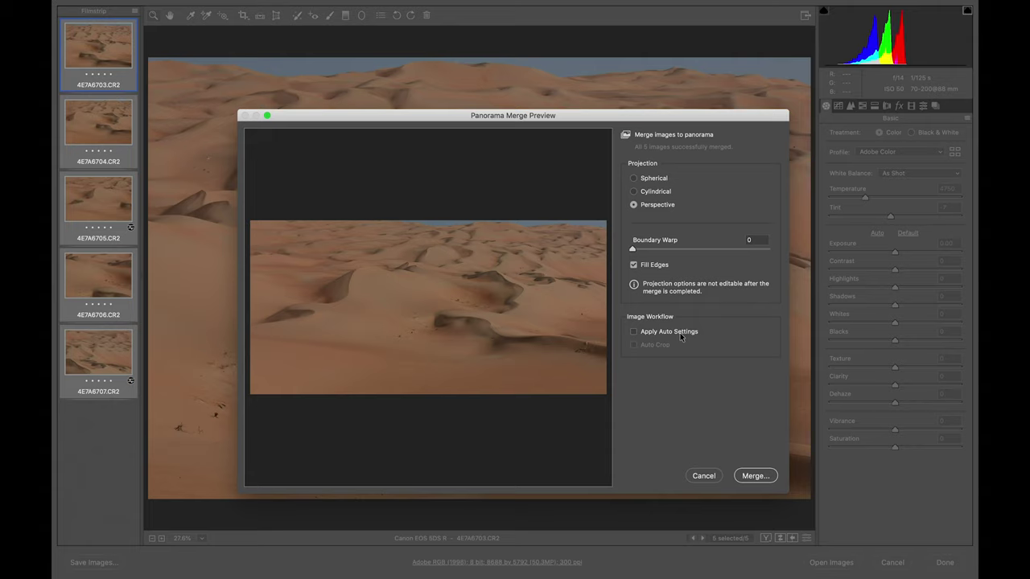
pyautogui.click(681, 337)
pyautogui.click(755, 477)
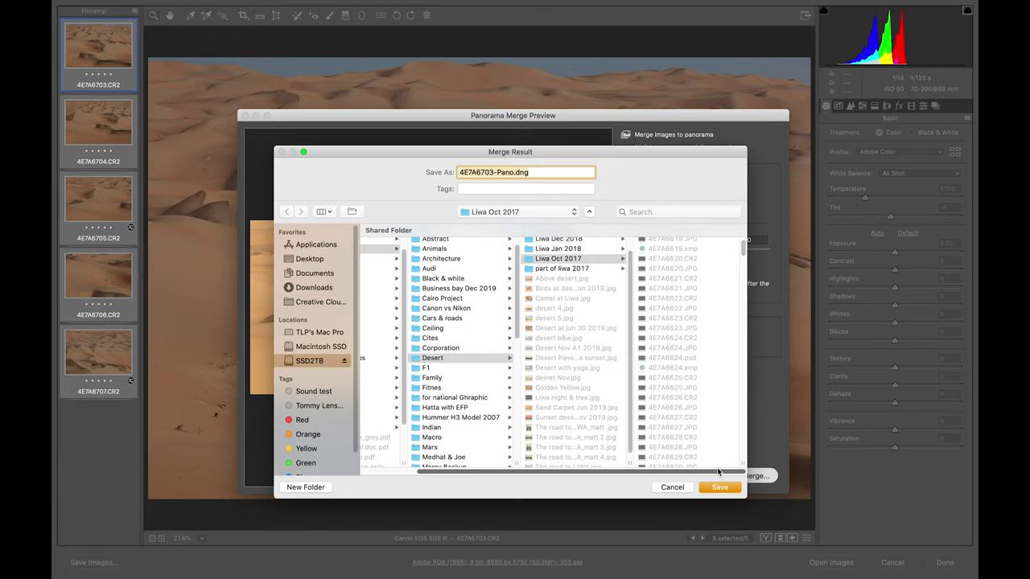
# Save the merged panorama as 4E7A6703-Pano.dng, adding it to the filmstrip
pyautogui.click(727, 489)
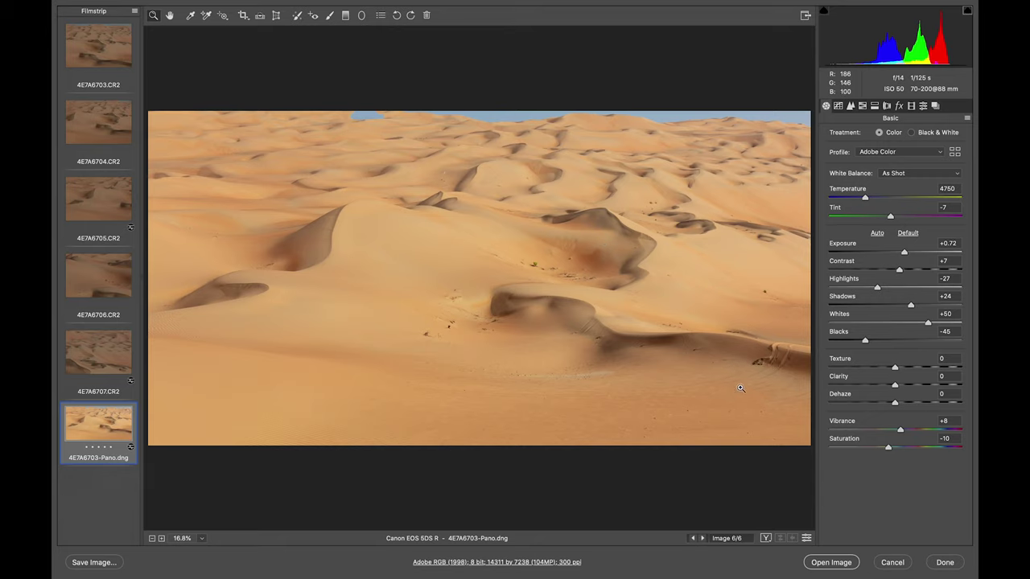
# Open 4E7A6703-Pano.dng in Photoshop as a 14311 × 7238 px RGB document
pyautogui.moveTo(849, 563)
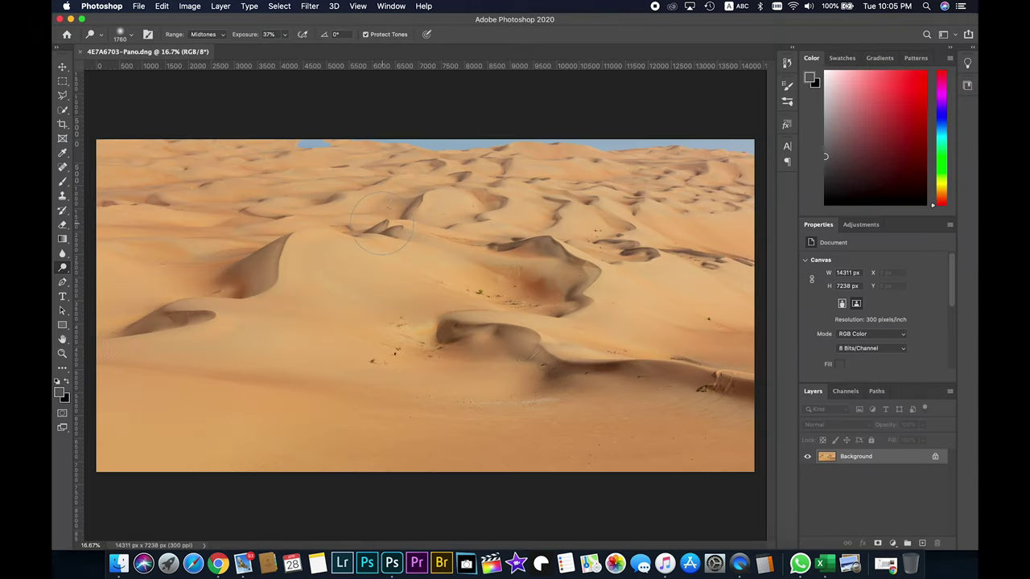
pyautogui.press('Tab')
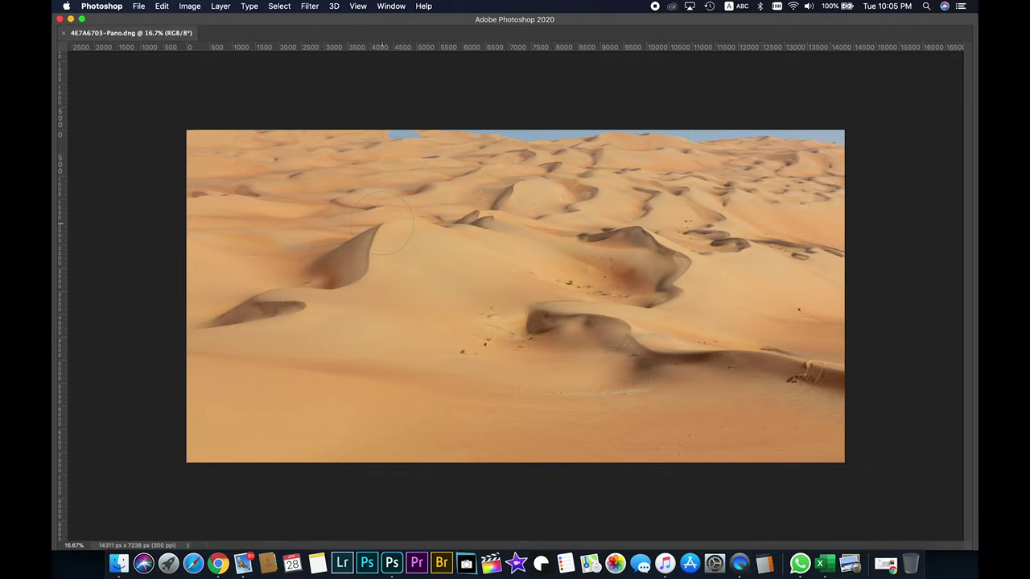
pyautogui.scroll(2, 383, 224)
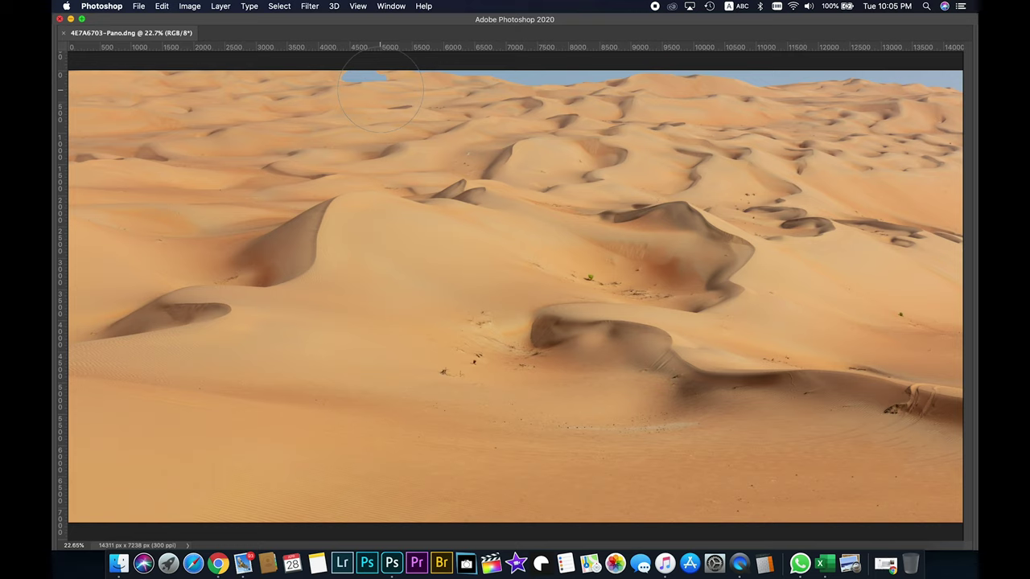
pyautogui.press('Tab')
# Content-aware fill a rectangular selection over the sky patch at the top edge, then deselect
pyautogui.click(63, 83)
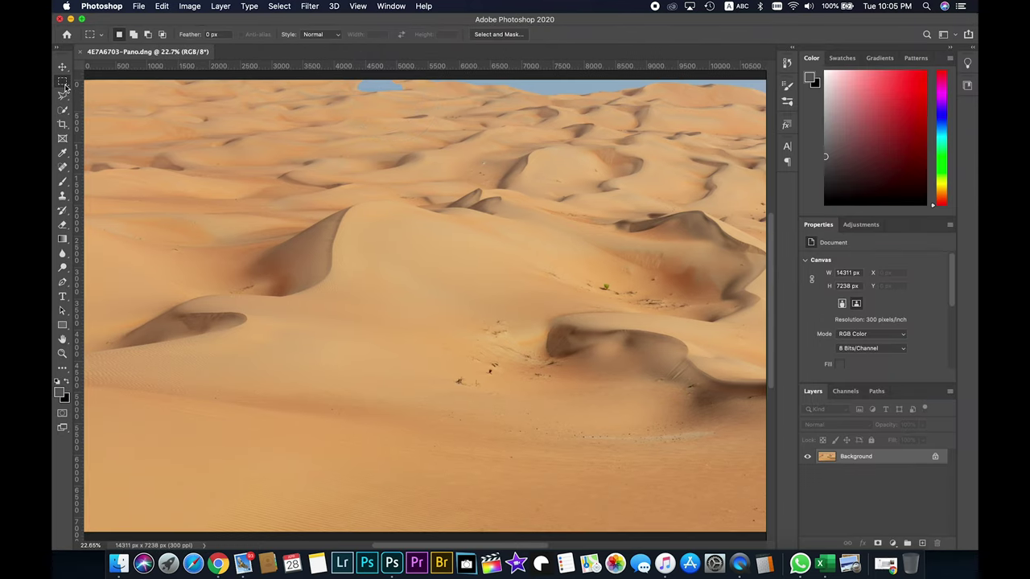
pyautogui.moveTo(412, 93); pyautogui.dragTo(343, 72)
pyautogui.hotkey('shift', 'BackSpace')
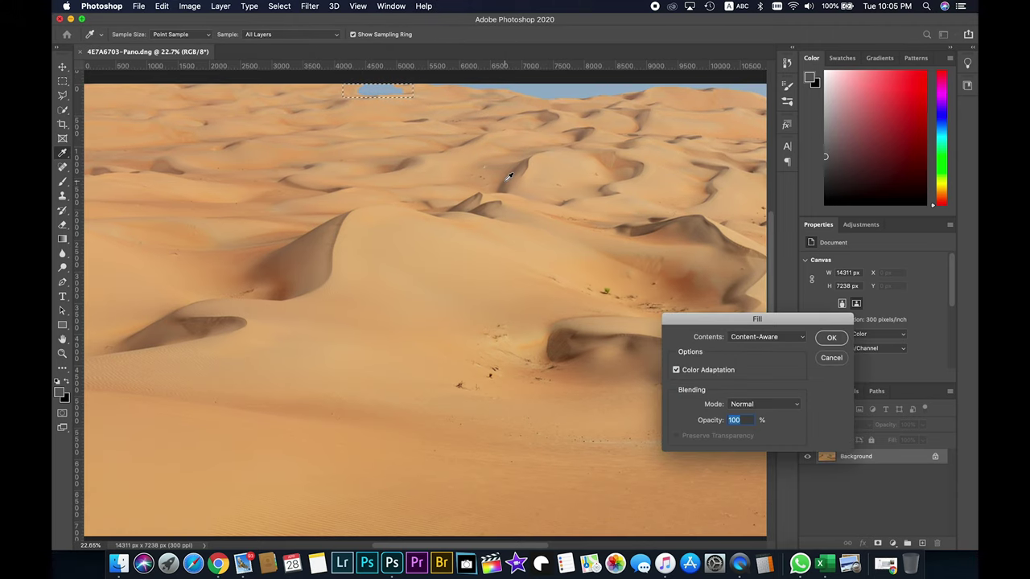
pyautogui.press('Return')
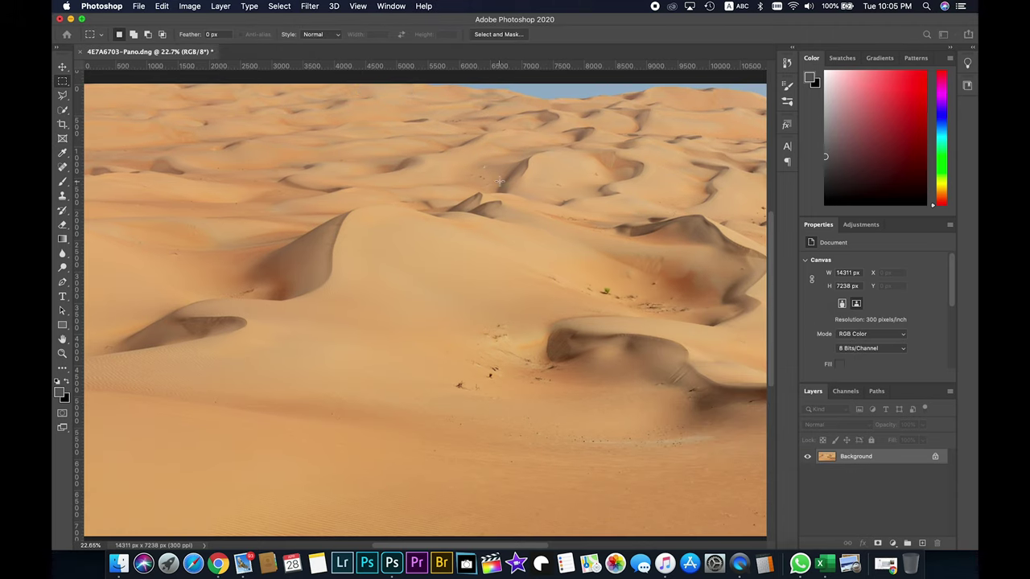
pyautogui.press('super+d')
# Fit the whole panorama on screen with the workspace panels hidden
pyautogui.press('super+0')
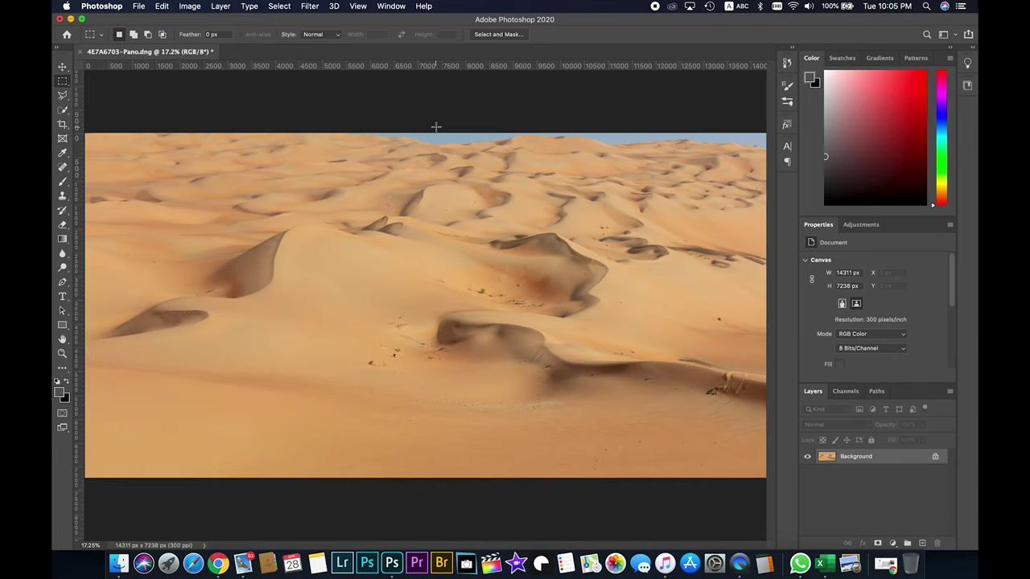
pyautogui.press('Tab')
pyautogui.press('super+0')
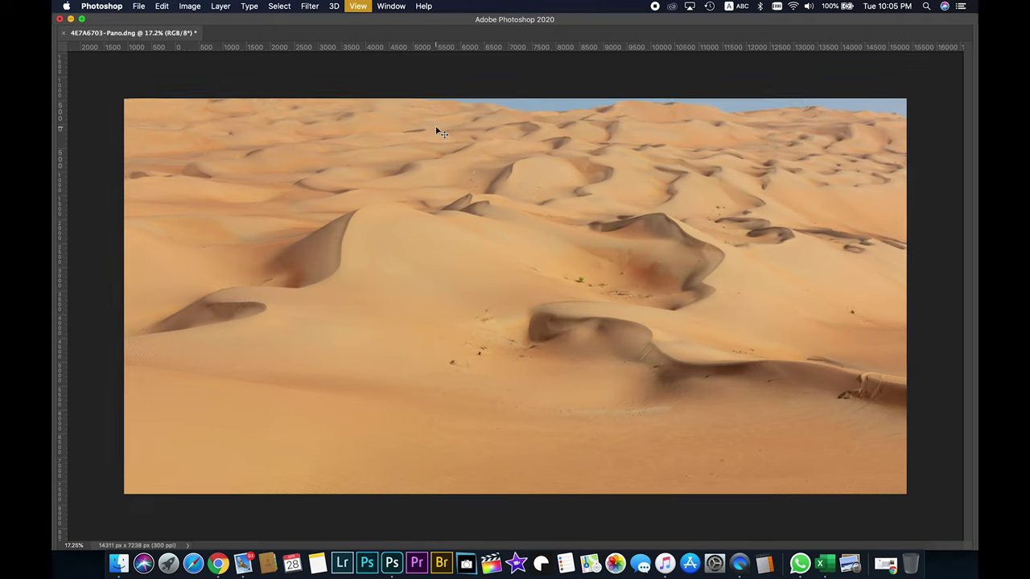